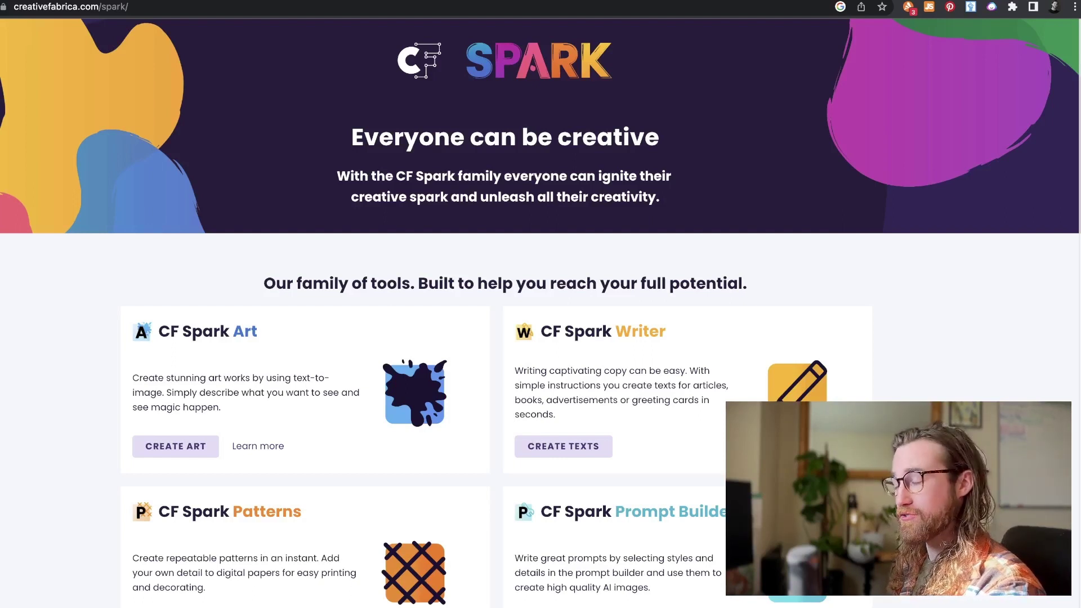
- Generate Watercolor-style repeating patterns from the prompt 'summer floral bohemian sunflowers'
{"action": "scroll", "coordinate": [597, 258], "scroll_direction": "down", "scroll_amount": 4}
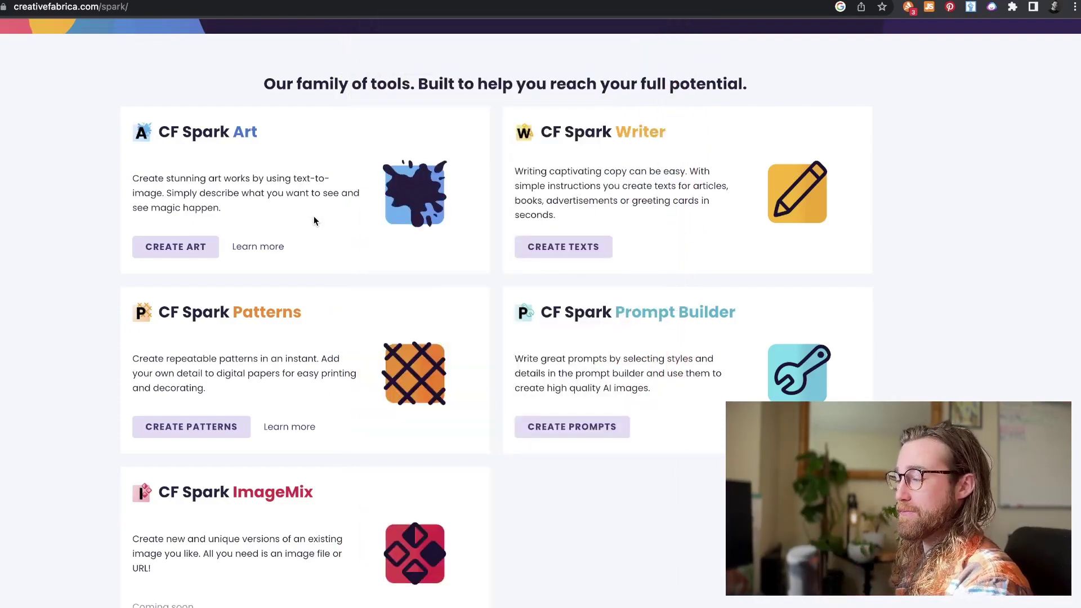
{"action": "scroll", "coordinate": [376, 359], "scroll_direction": "down", "scroll_amount": 2}
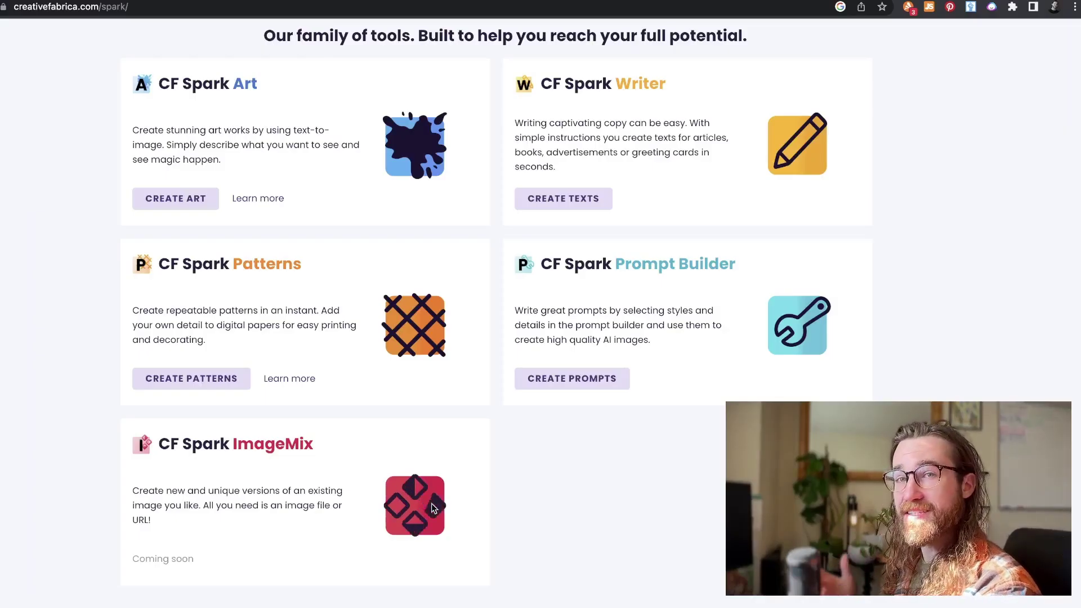
{"action": "scroll", "coordinate": [79, 369], "scroll_direction": "up", "scroll_amount": 1}
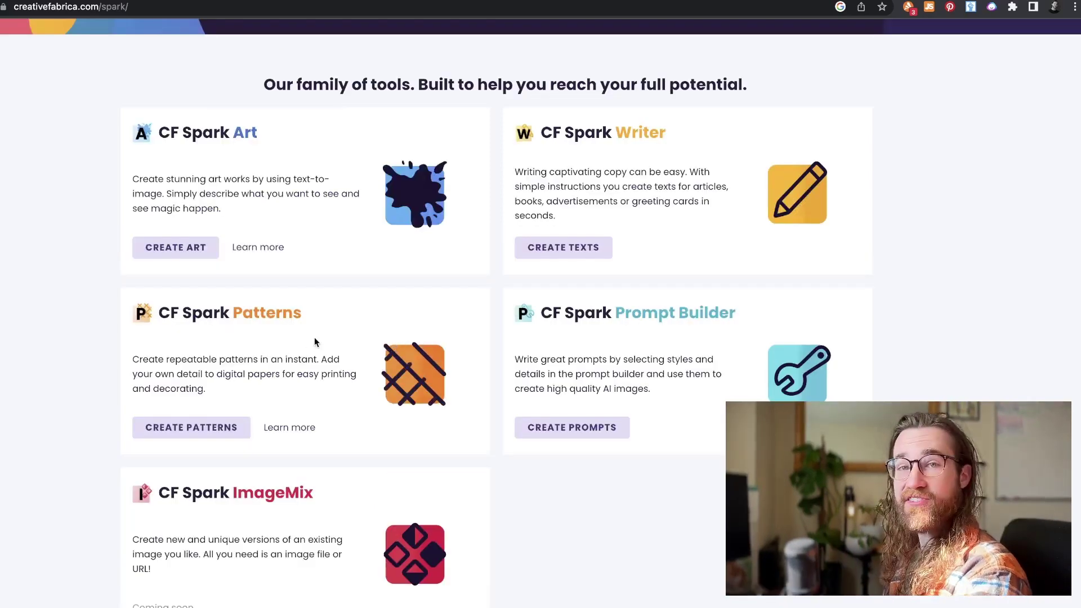
{"action": "scroll", "coordinate": [222, 85], "scroll_direction": "up", "scroll_amount": 1}
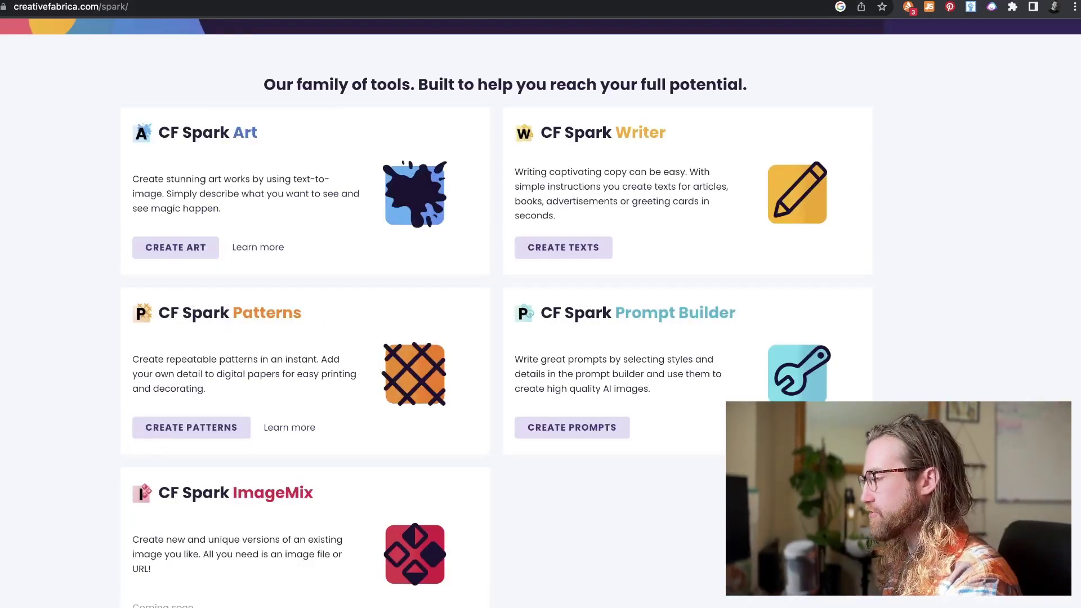
{"action": "left_click", "coordinate": [198, 360]}
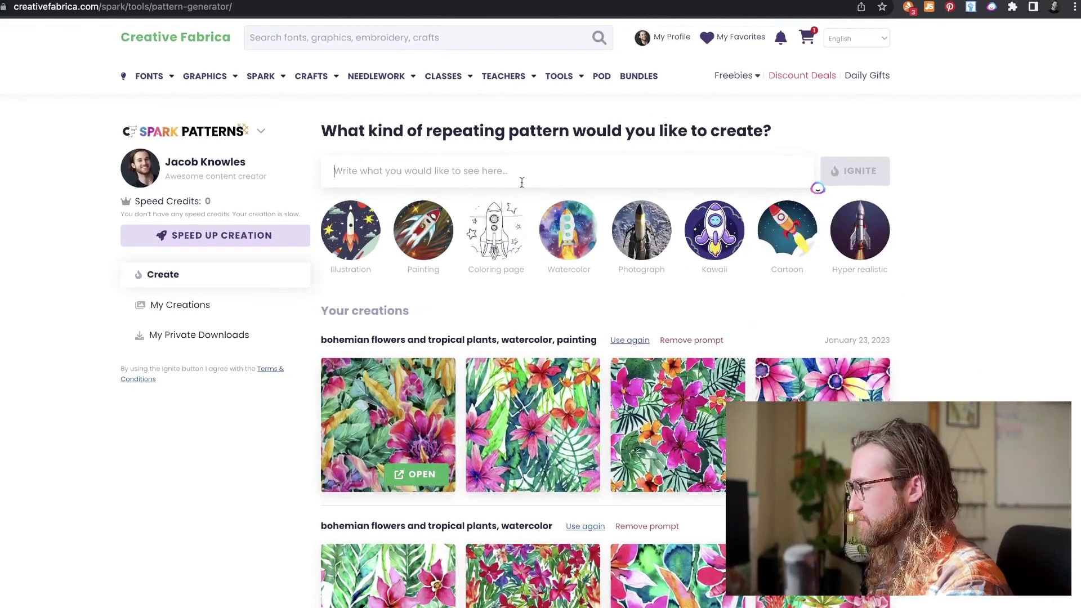
{"action": "left_click", "coordinate": [708, 184]}
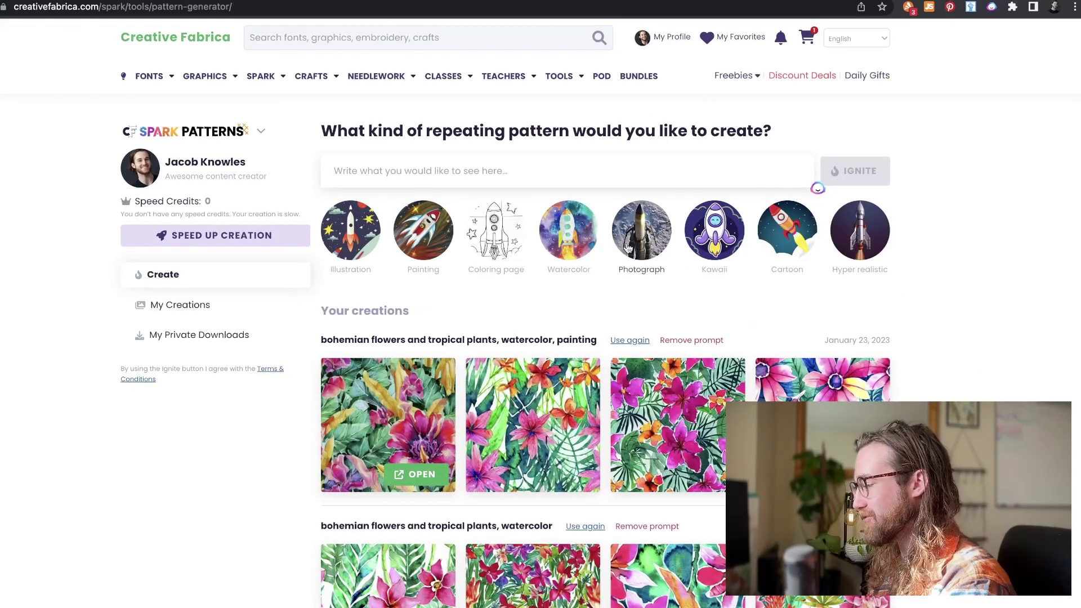
{"action": "left_click", "coordinate": [462, 157]}
{"action": "type", "text": "summer flo"}
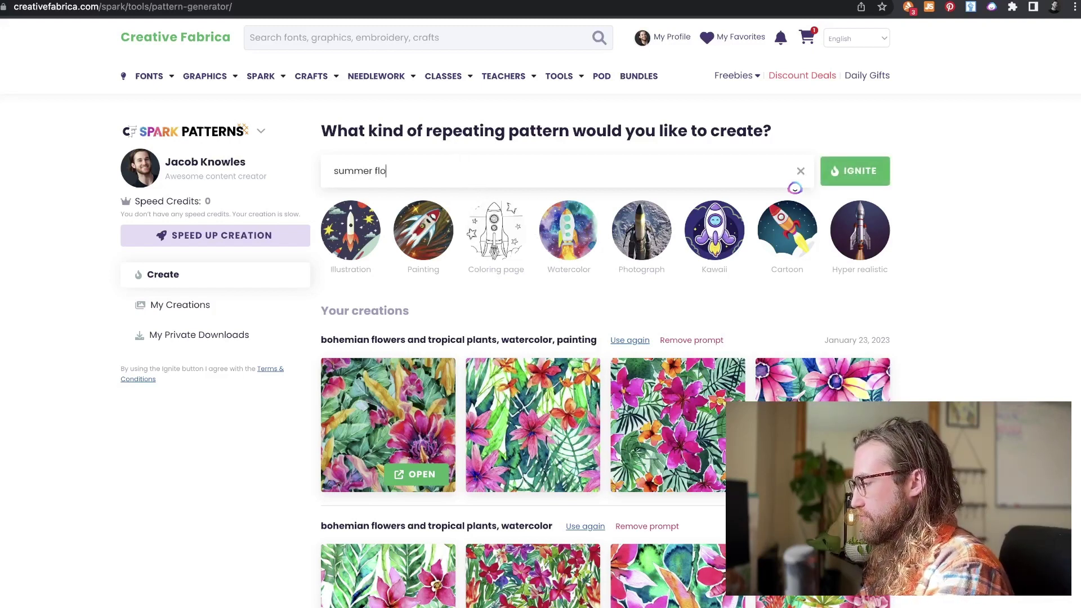
{"action": "type", "text": "ral bohemian"}
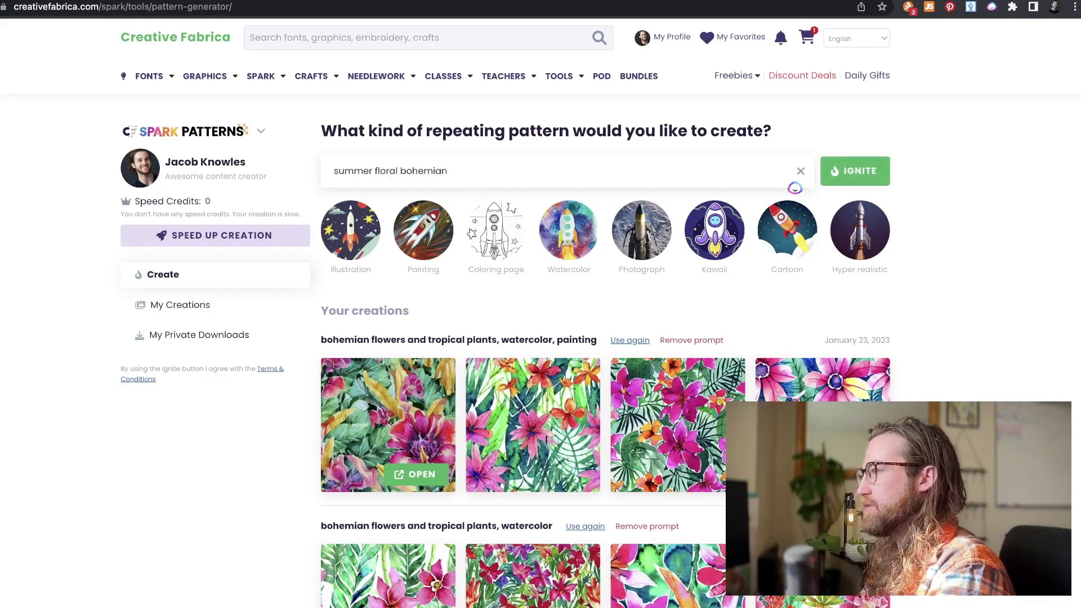
{"action": "type", "text": " sunflowers"}
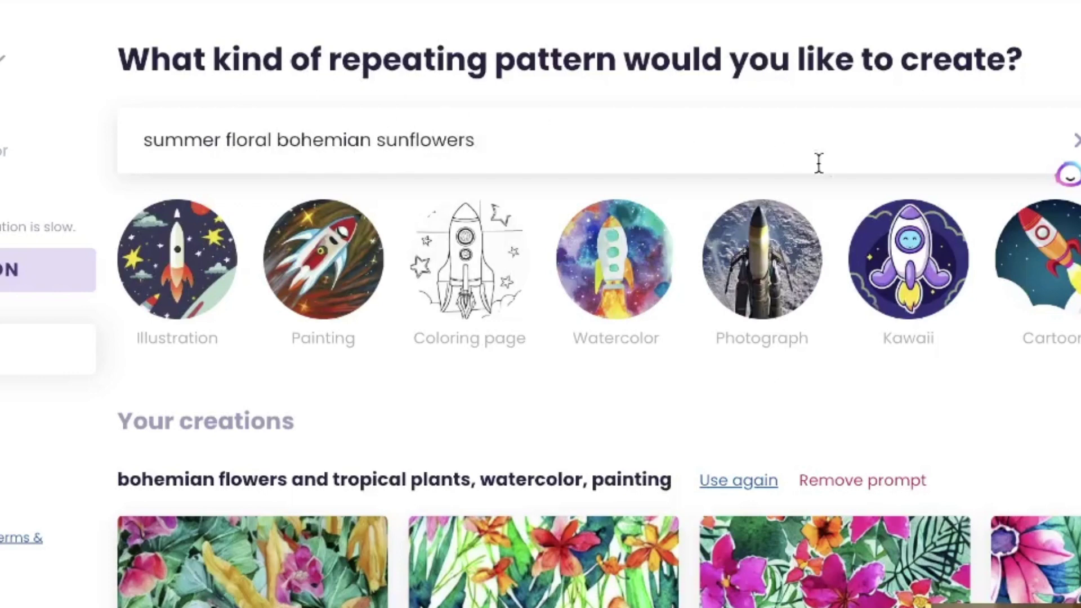
{"action": "left_click", "coordinate": [583, 293]}
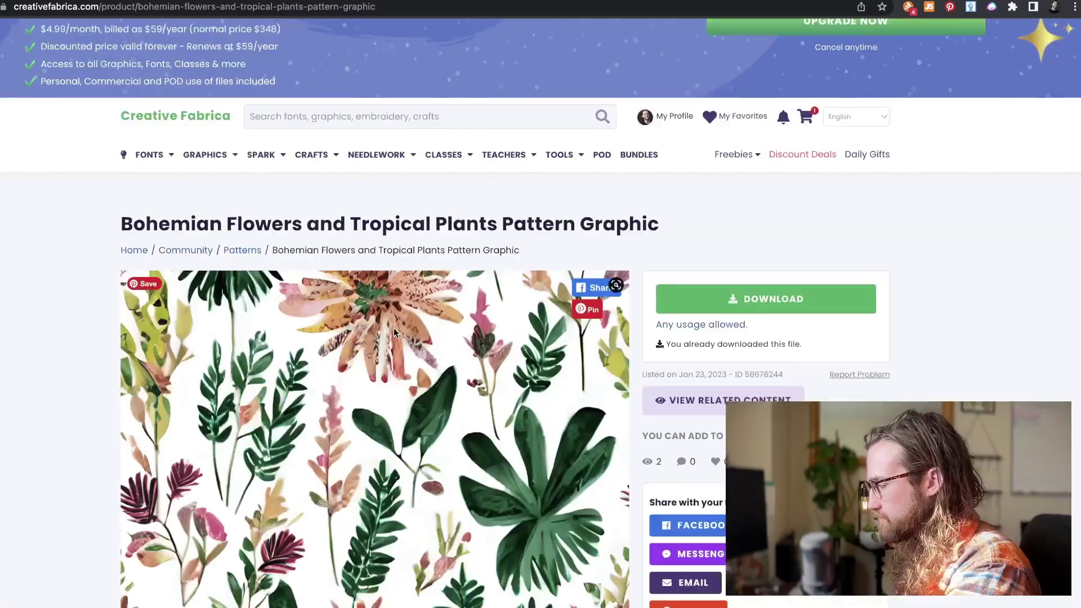
- Zoom the Bohemian Flowers and Tropical Plants pattern preview out to check the repeat, then back in
{"action": "scroll", "coordinate": [393, 328], "scroll_direction": "down", "scroll_amount": 3}
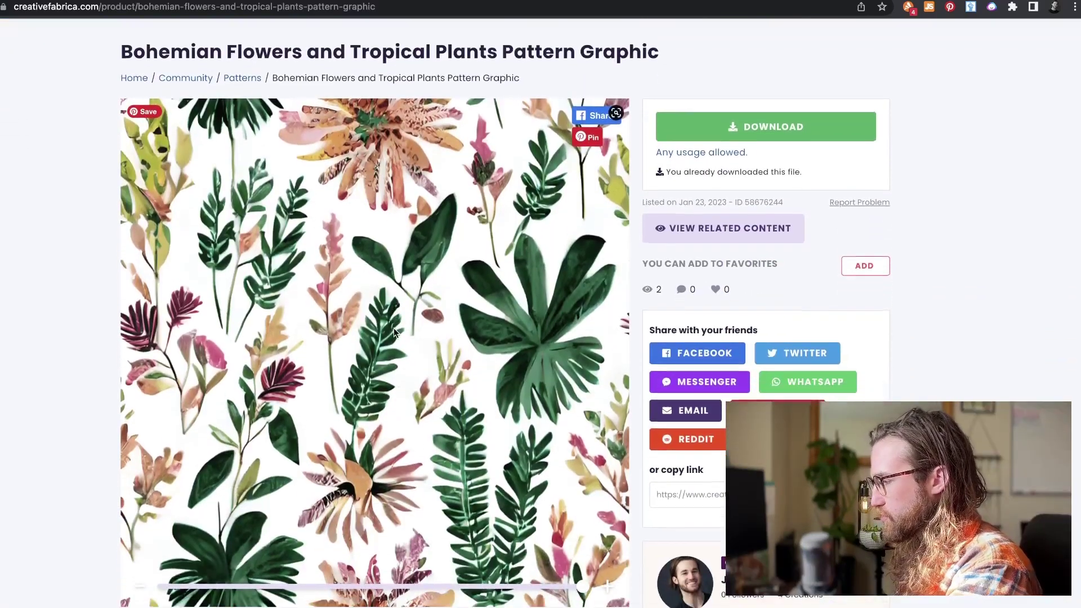
{"action": "scroll", "coordinate": [394, 328], "scroll_direction": "down", "scroll_amount": 1}
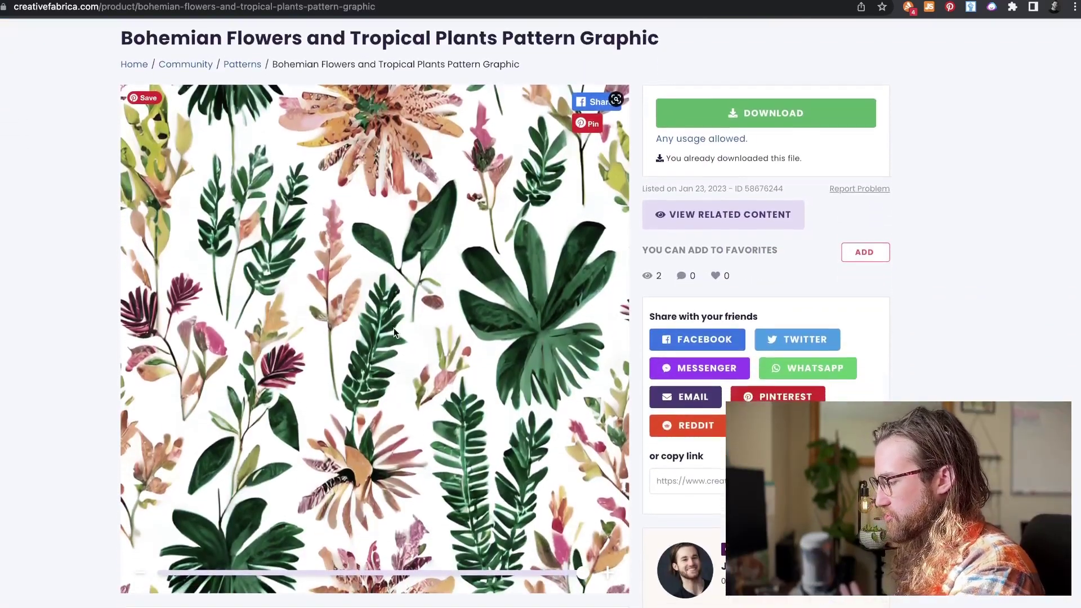
{"action": "left_click", "coordinate": [144, 580]}
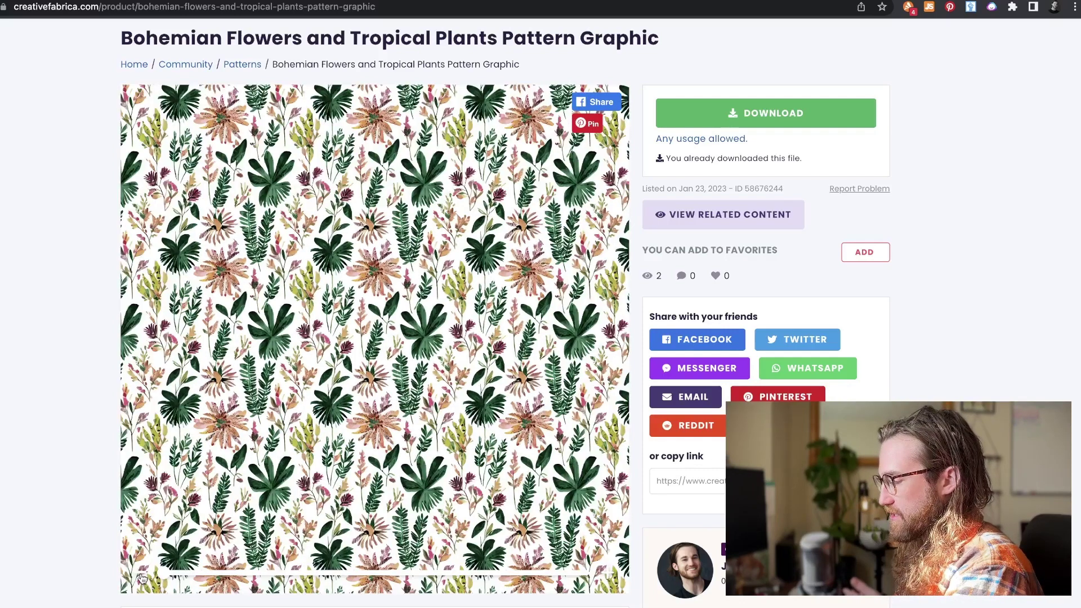
{"action": "left_click", "coordinate": [608, 580]}
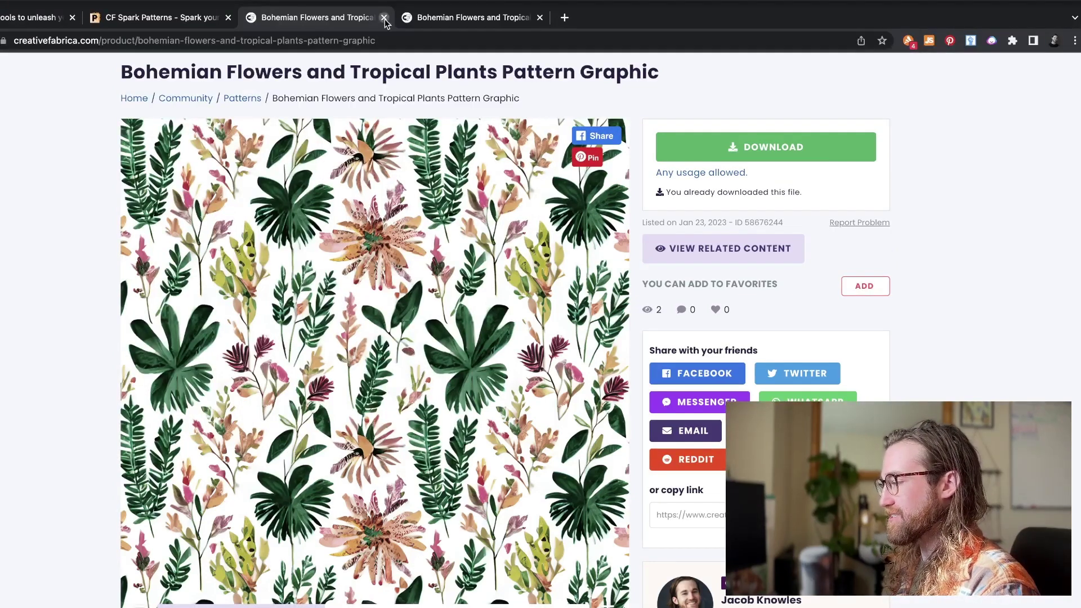
- Close the current pattern page and shrink the watercolor pattern preview three levels to show tiled repeats
{"action": "left_click", "coordinate": [384, 18]}
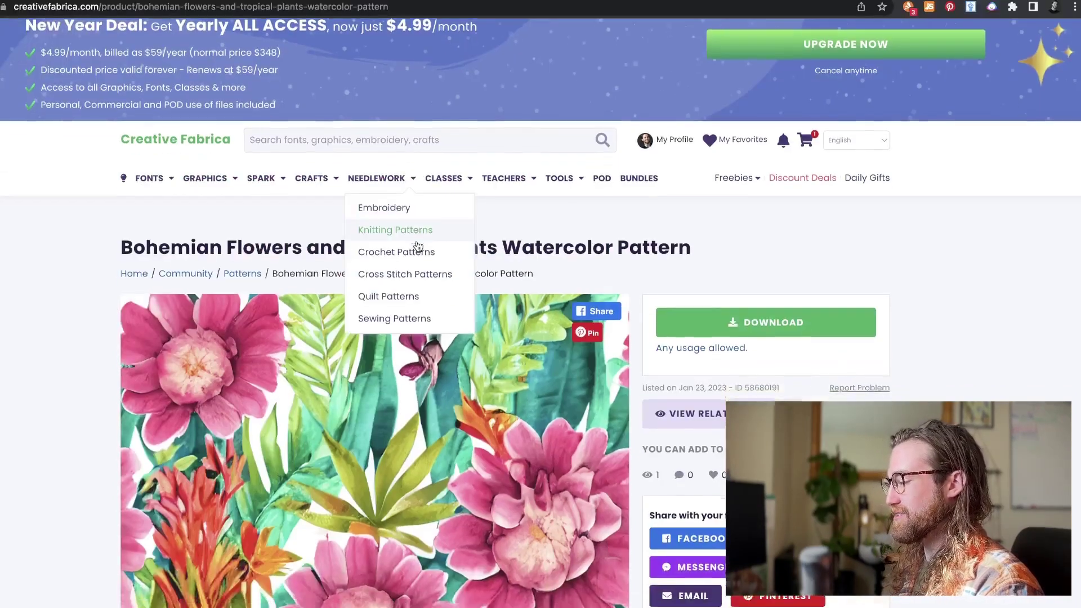
{"action": "scroll", "coordinate": [232, 444], "scroll_direction": "down", "scroll_amount": 4}
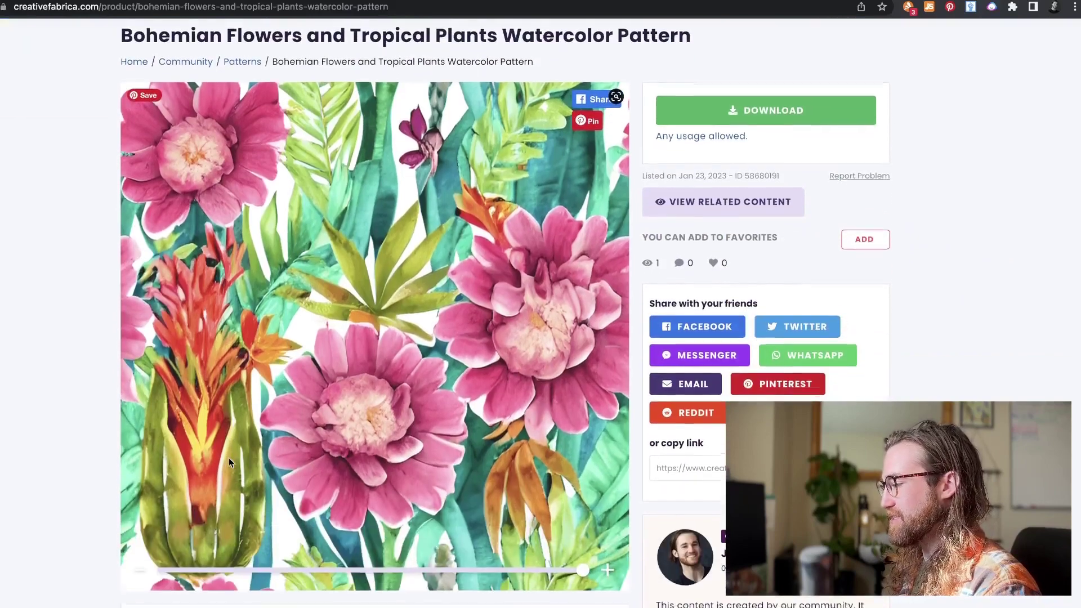
{"action": "scroll", "coordinate": [229, 458], "scroll_direction": "down", "scroll_amount": 1}
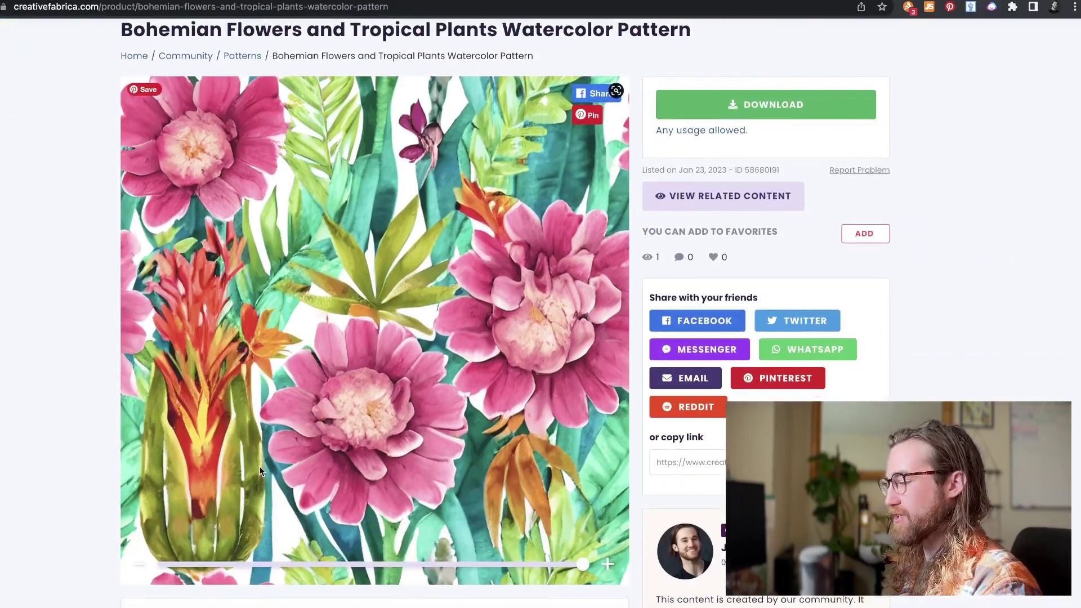
{"action": "scroll", "coordinate": [284, 442], "scroll_direction": "up", "scroll_amount": 1}
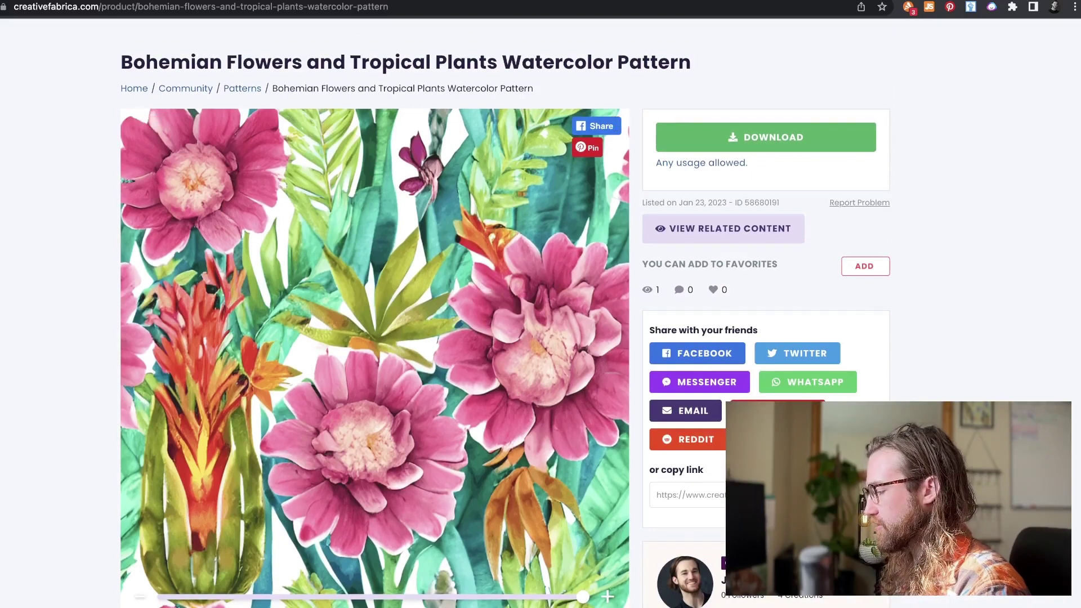
{"action": "left_click", "coordinate": [141, 598]}
{"action": "left_click", "coordinate": [140, 597]}
{"action": "left_click", "coordinate": [140, 597]}
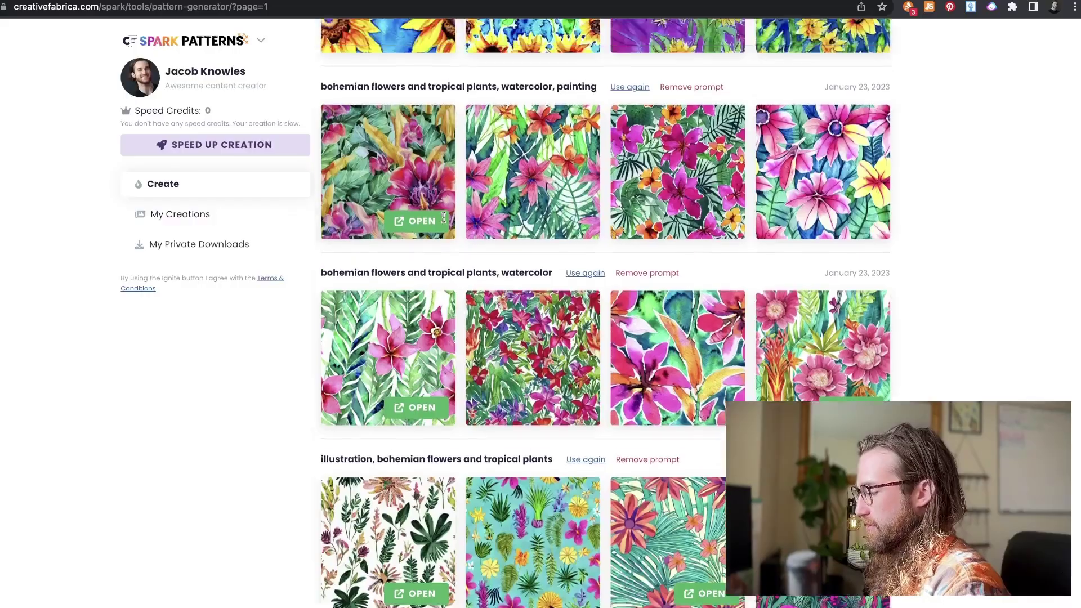
- Scroll through Your creations to review the finished sunflower watercolor patterns and earlier ones
{"action": "scroll", "coordinate": [445, 221], "scroll_direction": "up", "scroll_amount": 10}
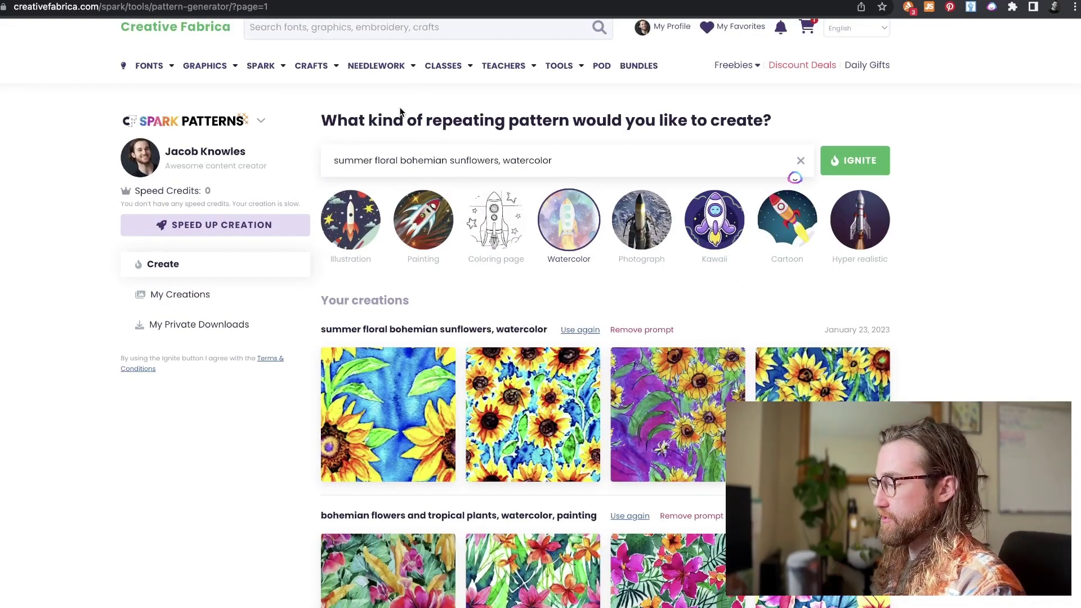
{"action": "scroll", "coordinate": [533, 393], "scroll_direction": "down", "scroll_amount": 8}
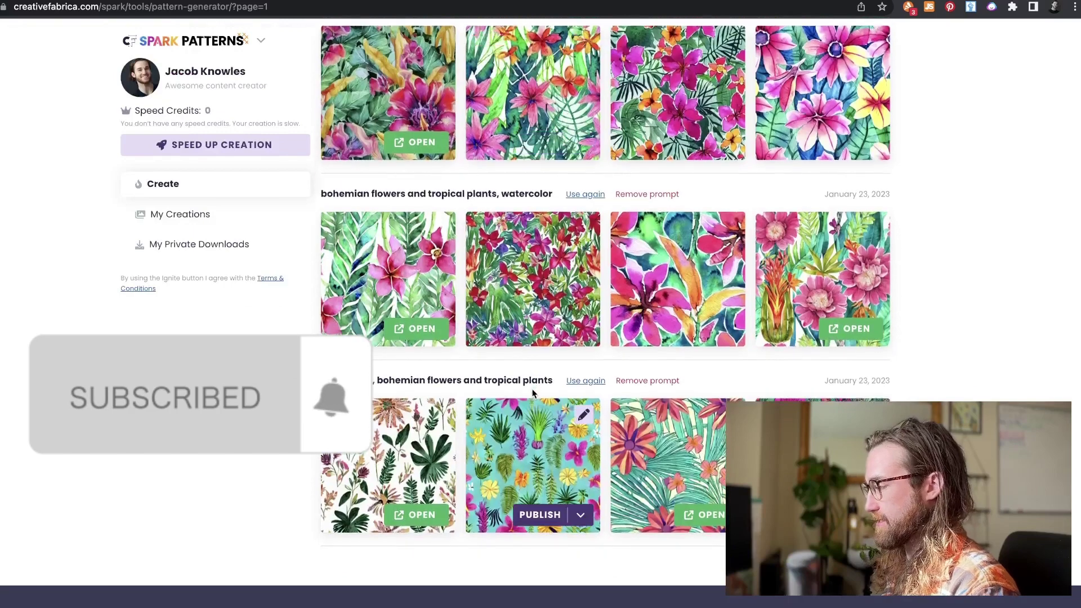
{"action": "scroll", "coordinate": [534, 393], "scroll_direction": "up", "scroll_amount": 1}
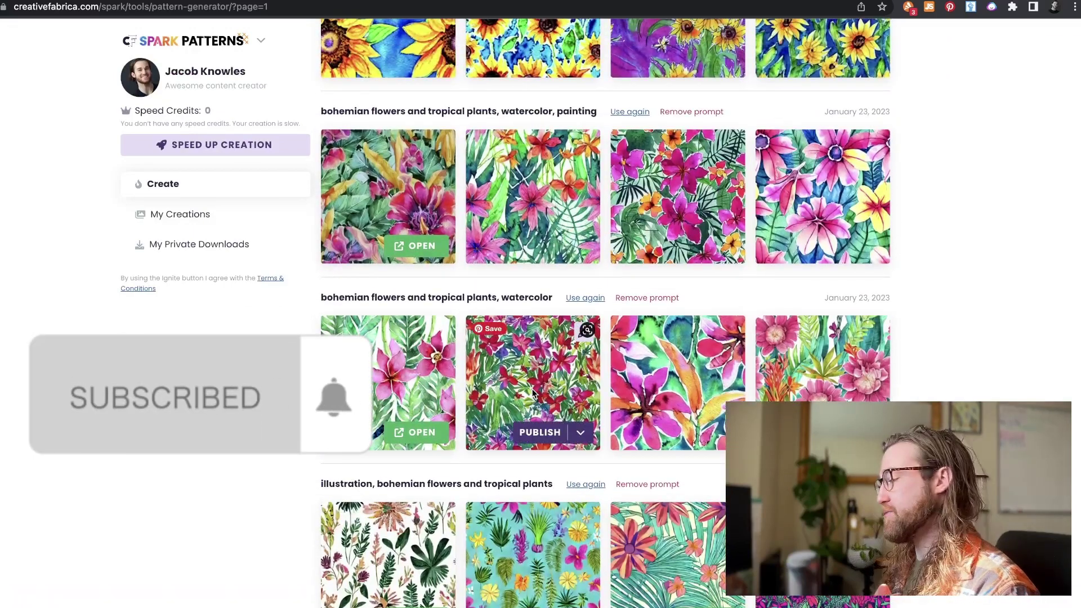
{"action": "scroll", "coordinate": [648, 394], "scroll_direction": "up", "scroll_amount": 10}
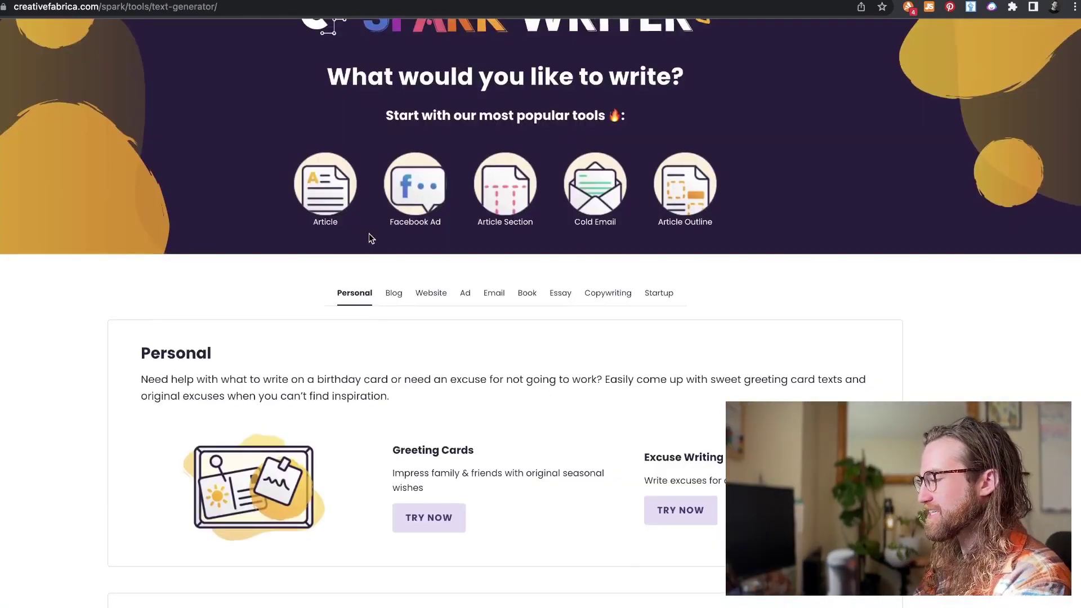
- Scroll up the Spark Writer page to the popular tools with Article
{"action": "scroll", "coordinate": [370, 233], "scroll_direction": "up", "scroll_amount": 2}
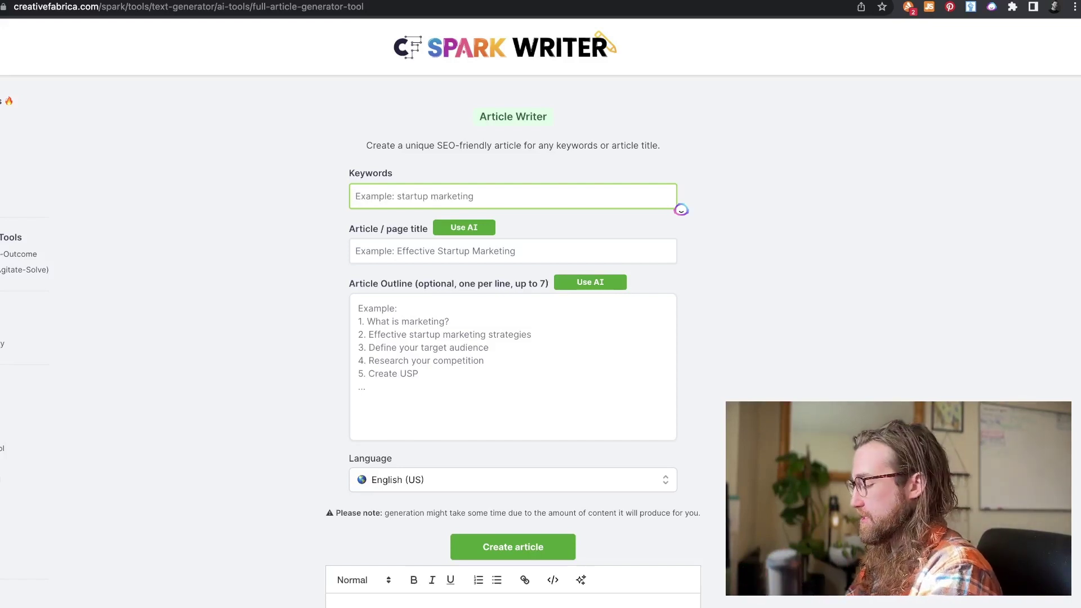
- Enter 'gift for soulmate' as the article keywords and have AI generate the outline
{"action": "type", "text": "gift for soulmate"}
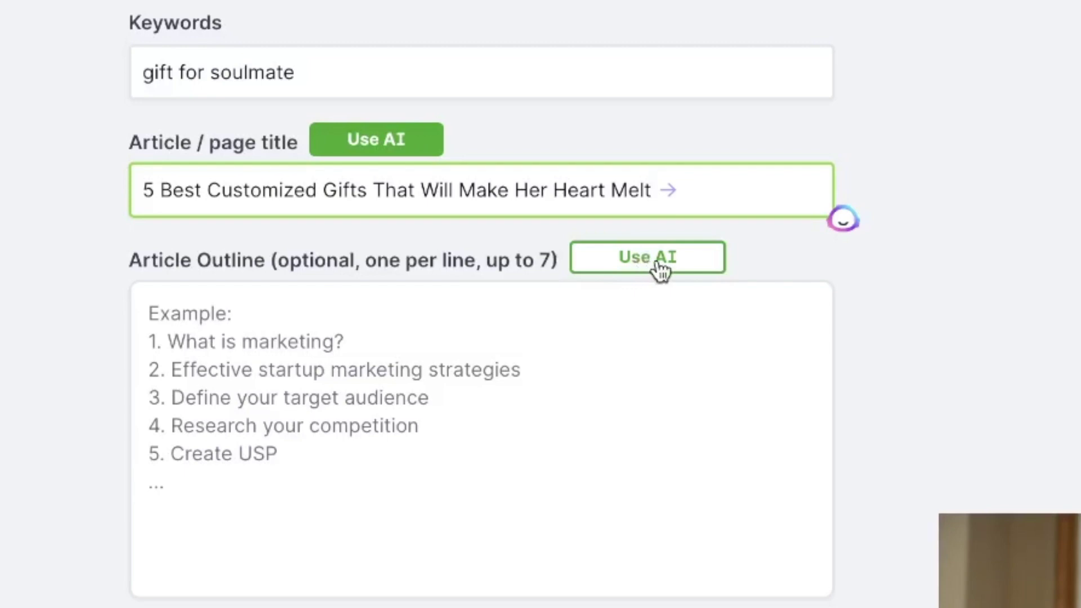
{"action": "left_click", "coordinate": [657, 261]}
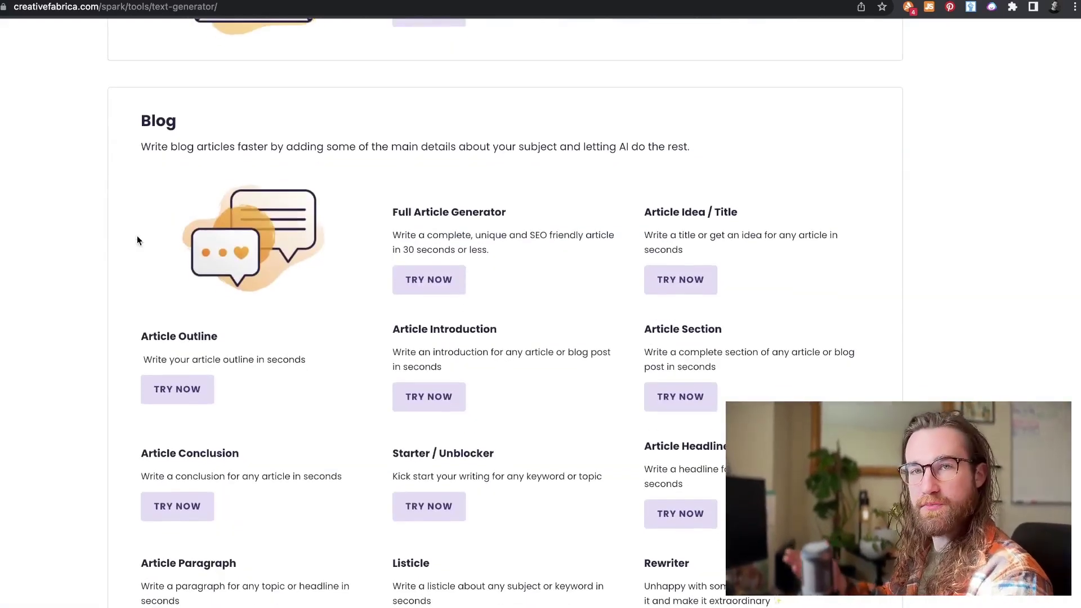
- Browse the Writer tool list, then go to the CF Spark tools overview page
{"action": "scroll", "coordinate": [138, 237], "scroll_direction": "down", "scroll_amount": 2}
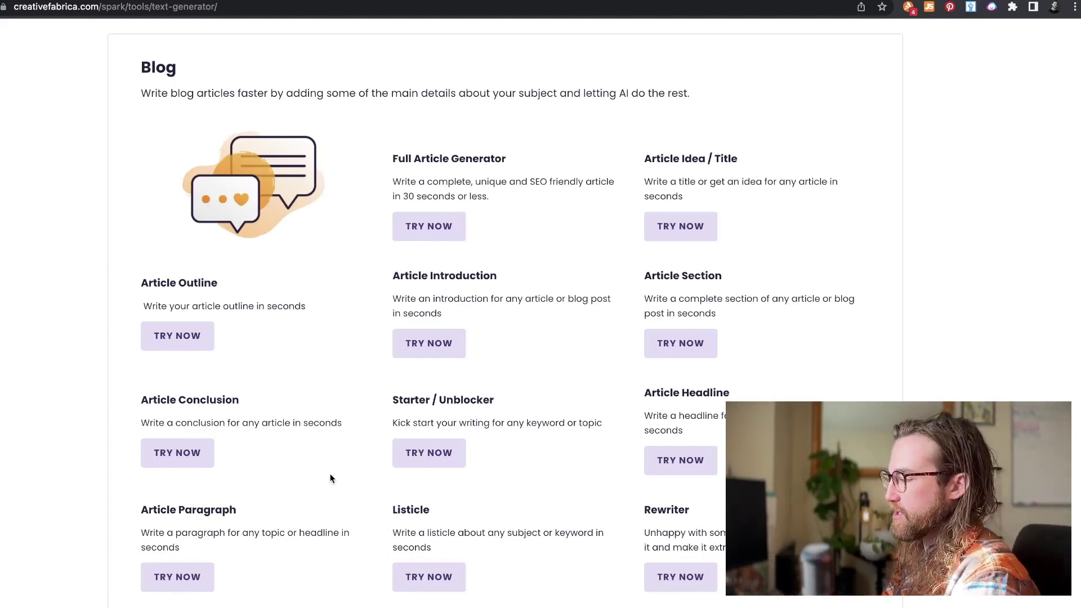
{"action": "scroll", "coordinate": [330, 478], "scroll_direction": "down", "scroll_amount": 1}
{"action": "scroll", "coordinate": [330, 474], "scroll_direction": "up", "scroll_amount": 15}
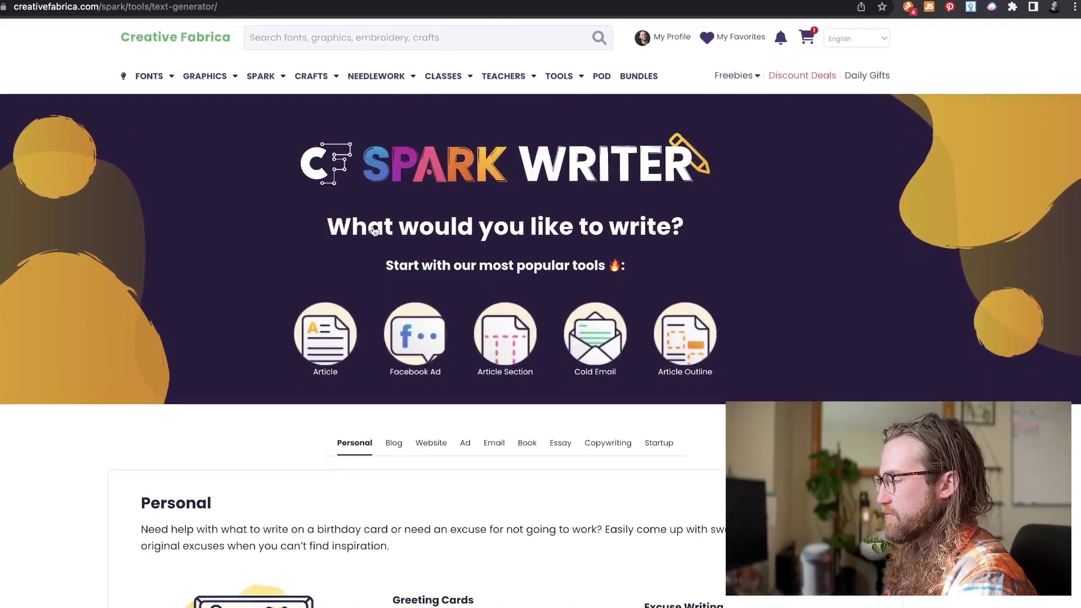
{"action": "left_click", "coordinate": [261, 76]}
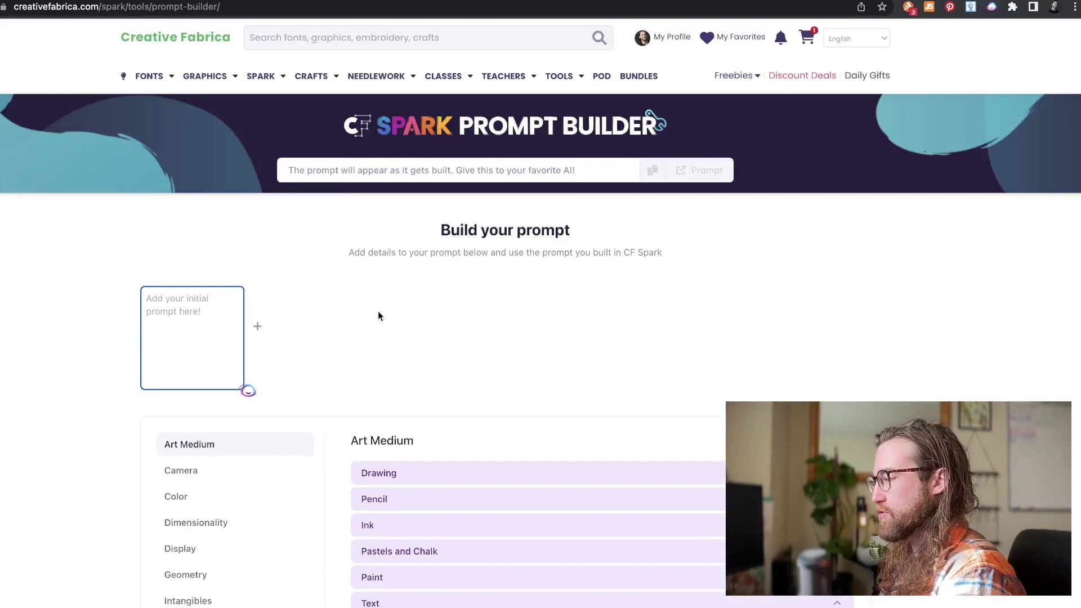
- Browse the Prompt Builder style categories, expanding Geometry's Hyper Shapes and the Lighting options
{"action": "scroll", "coordinate": [378, 311], "scroll_direction": "down", "scroll_amount": 3}
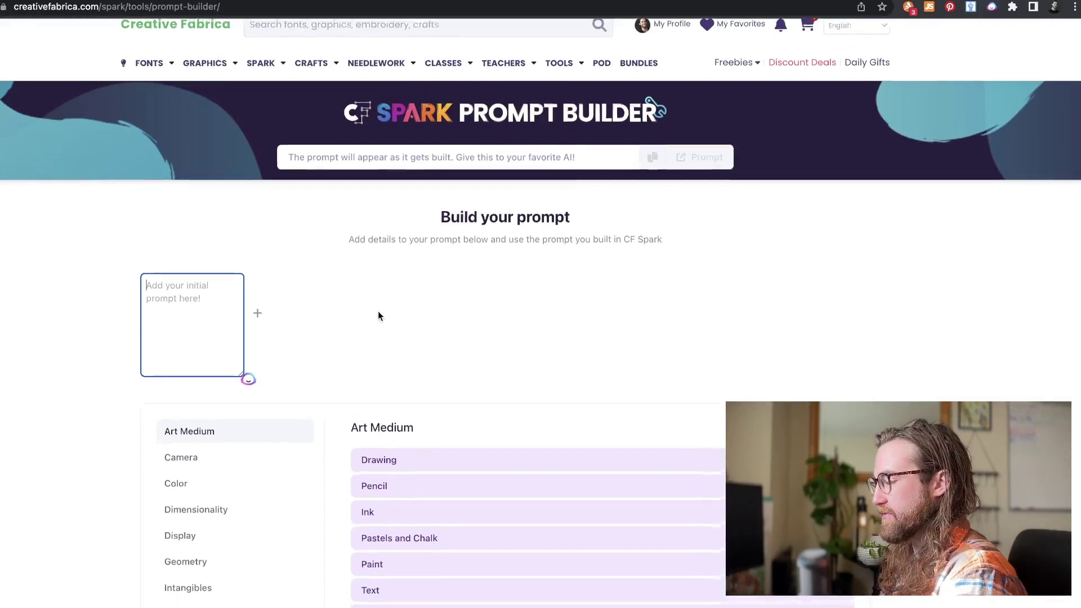
{"action": "scroll", "coordinate": [378, 311], "scroll_direction": "down", "scroll_amount": 3}
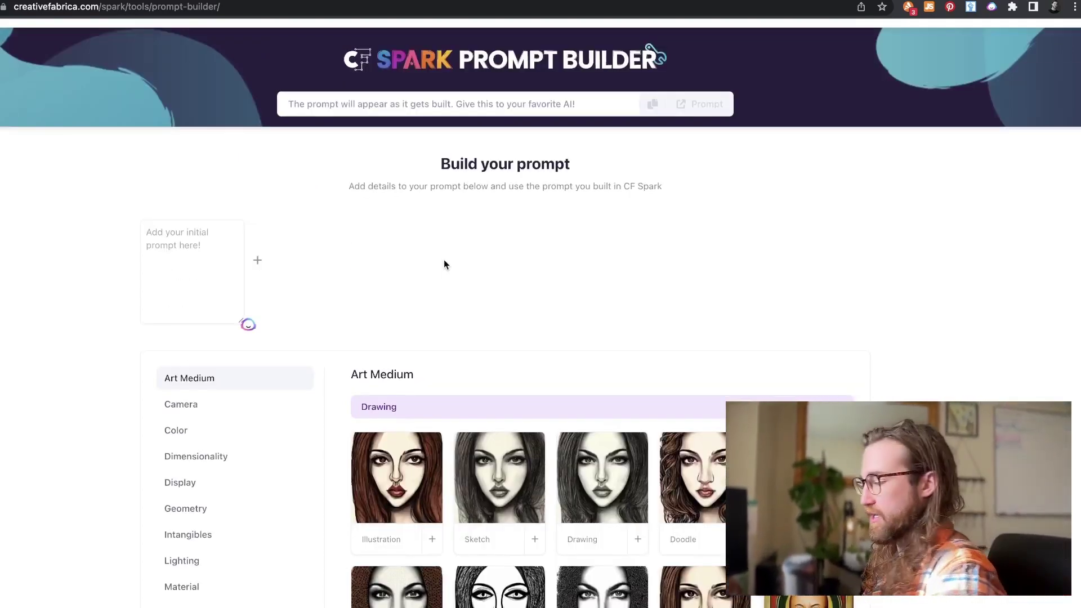
{"action": "scroll", "coordinate": [444, 264], "scroll_direction": "down", "scroll_amount": 5}
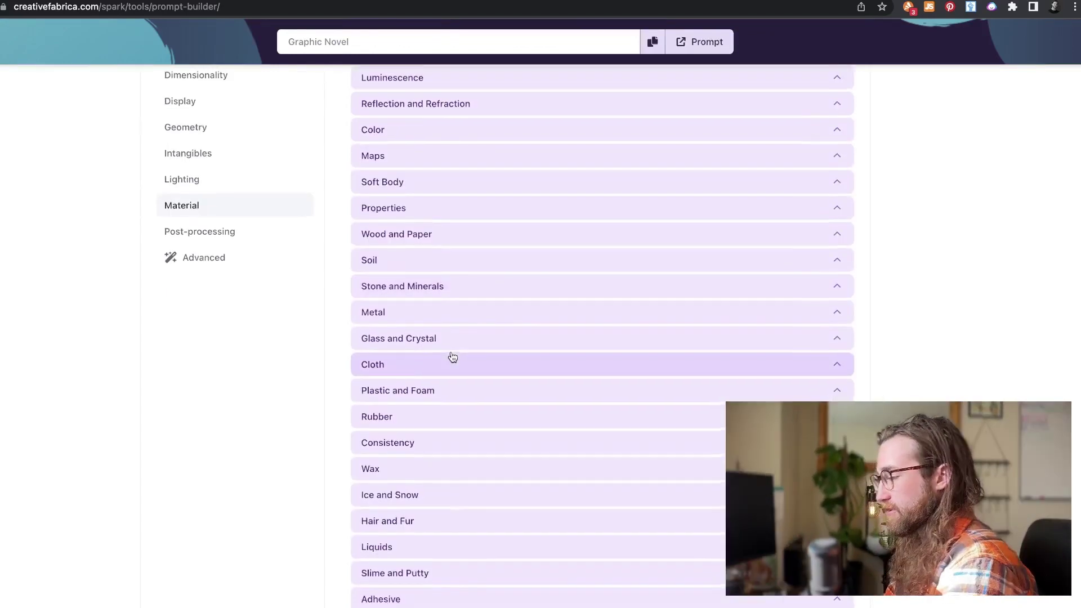
{"action": "scroll", "coordinate": [453, 357], "scroll_direction": "up", "scroll_amount": 5}
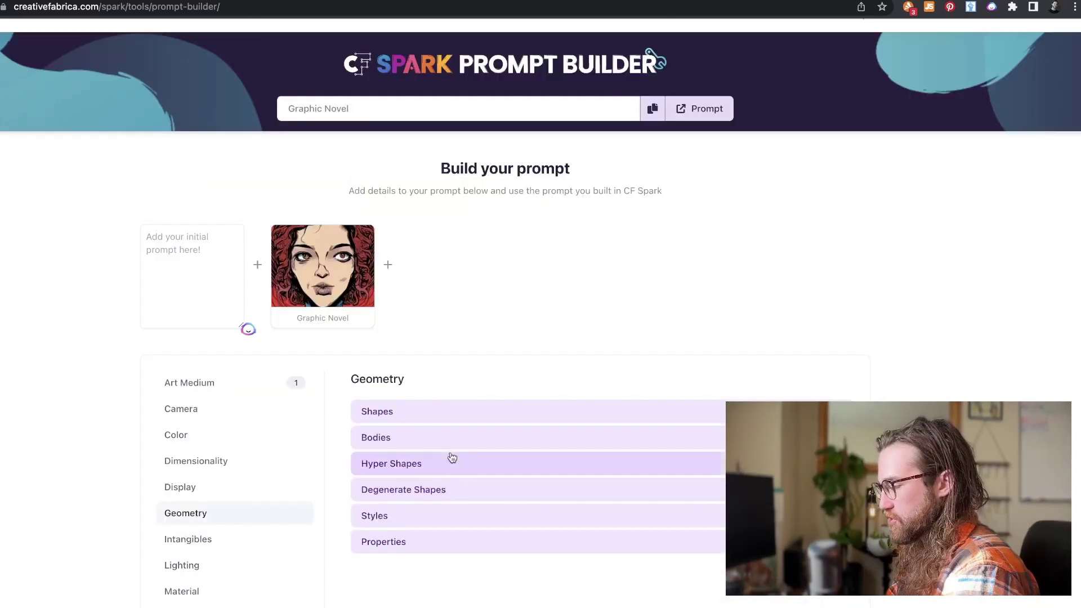
{"action": "left_click", "coordinate": [449, 458]}
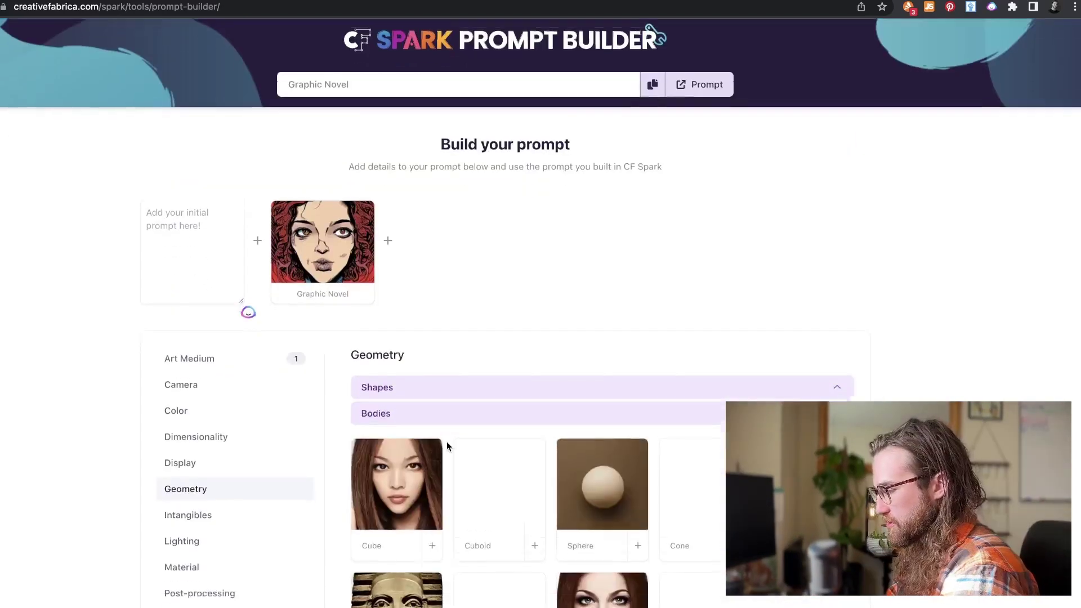
{"action": "scroll", "coordinate": [453, 507], "scroll_direction": "down", "scroll_amount": 3}
{"action": "scroll", "coordinate": [456, 559], "scroll_direction": "down", "scroll_amount": 2}
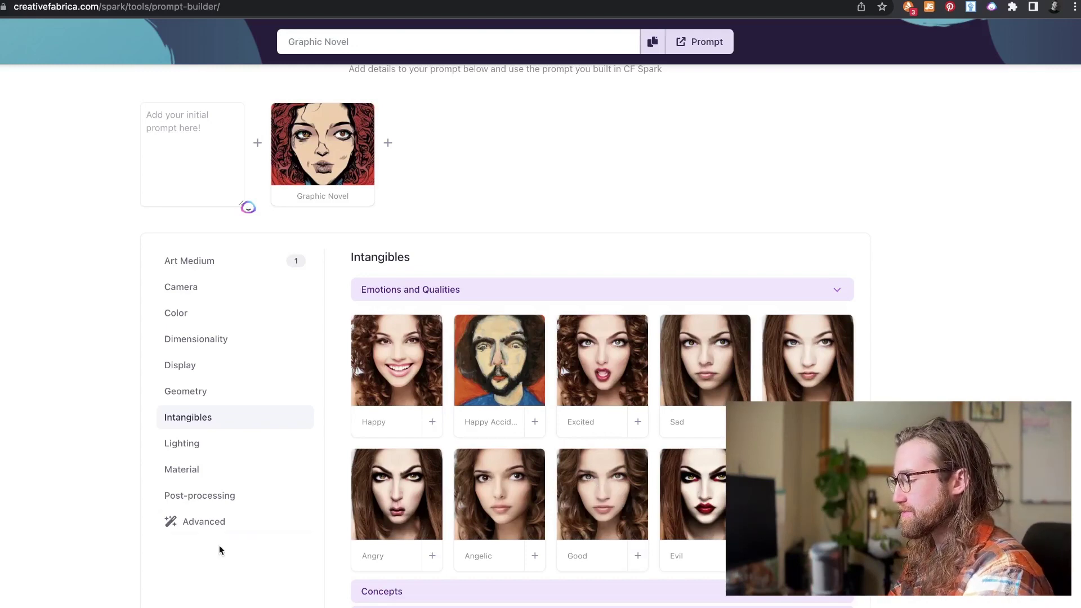
{"action": "left_click", "coordinate": [208, 443]}
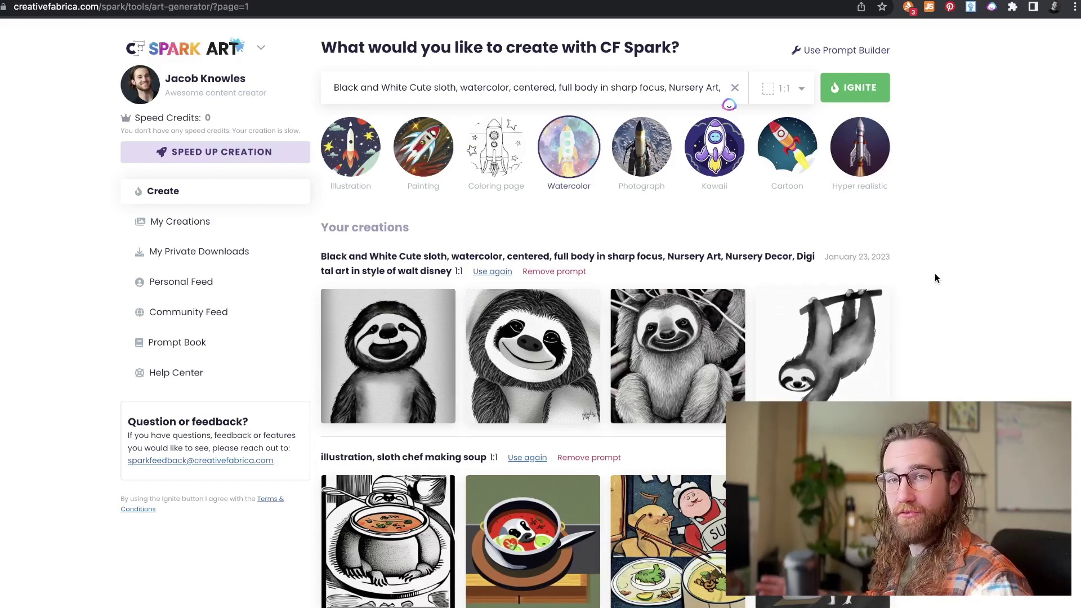
- Delete 'Black and White' from the start of the sloth prompt
{"action": "key", "text": "shift+alt+Right"}
{"action": "key", "text": "shift+alt+Right"}
{"action": "key", "text": "shift+alt+Right"}
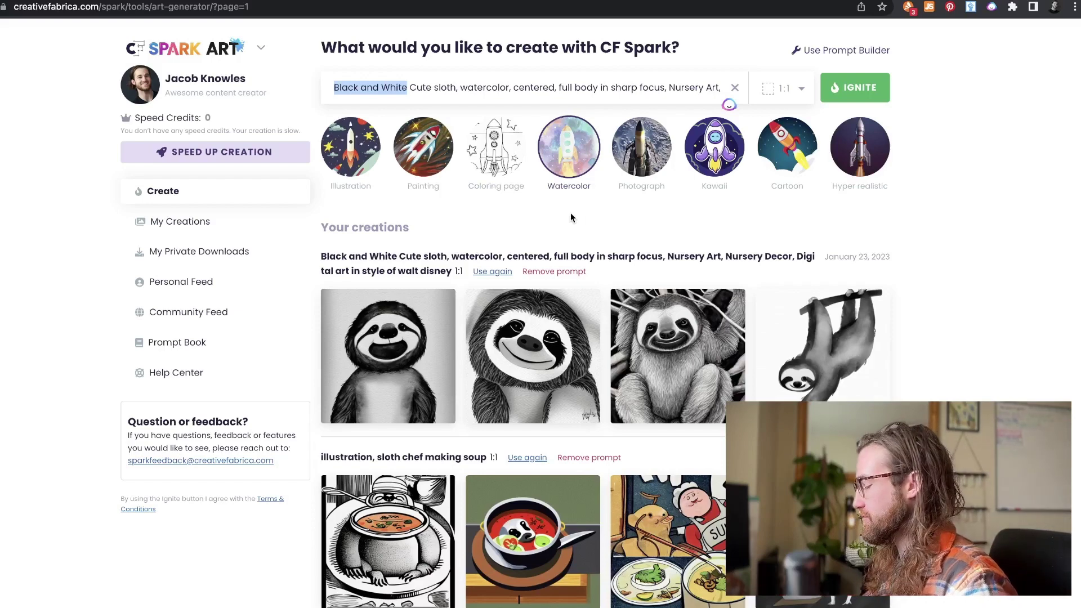
{"action": "key", "text": "BackSpace"}
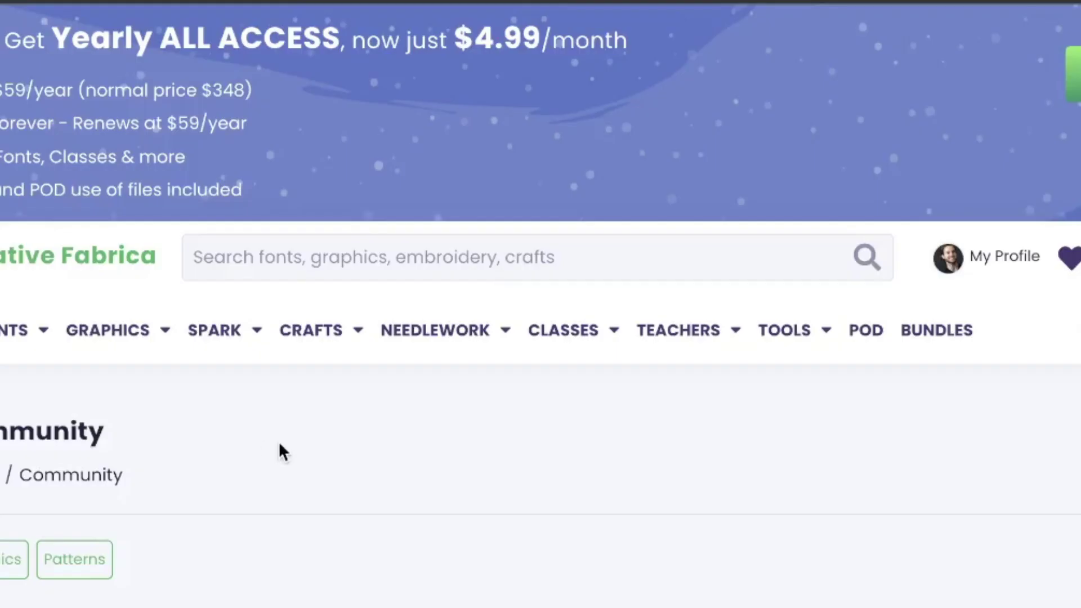
- Copy the Cute Baby Owl Nursery Art image's prompt from the Community Feed
{"action": "mouse_move", "coordinate": [220, 337]}
{"action": "scroll", "coordinate": [558, 499], "scroll_direction": "down", "scroll_amount": 10}
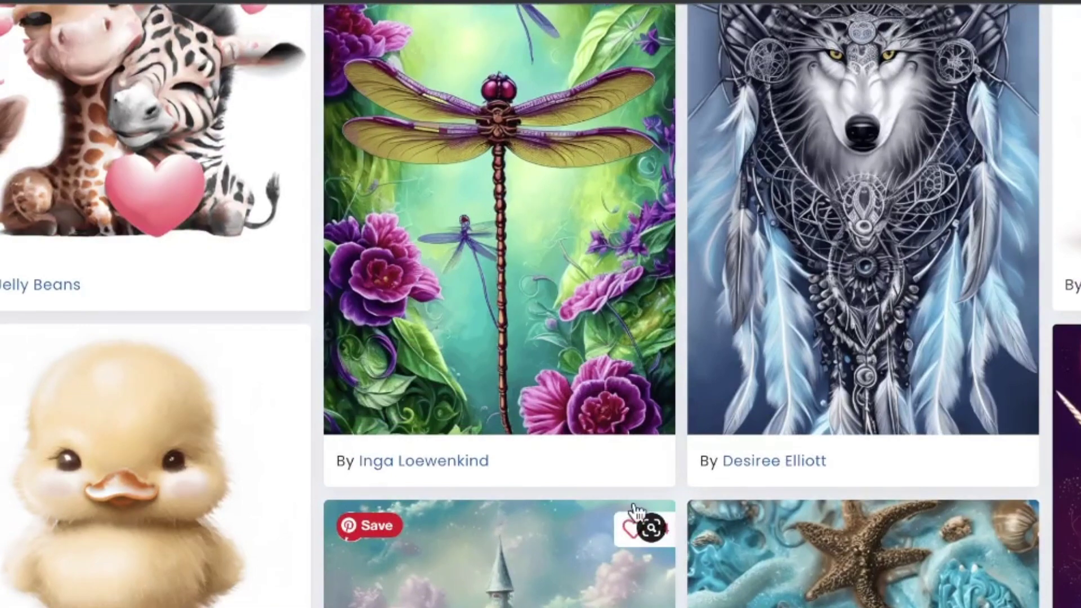
{"action": "scroll", "coordinate": [633, 510], "scroll_direction": "down", "scroll_amount": 5}
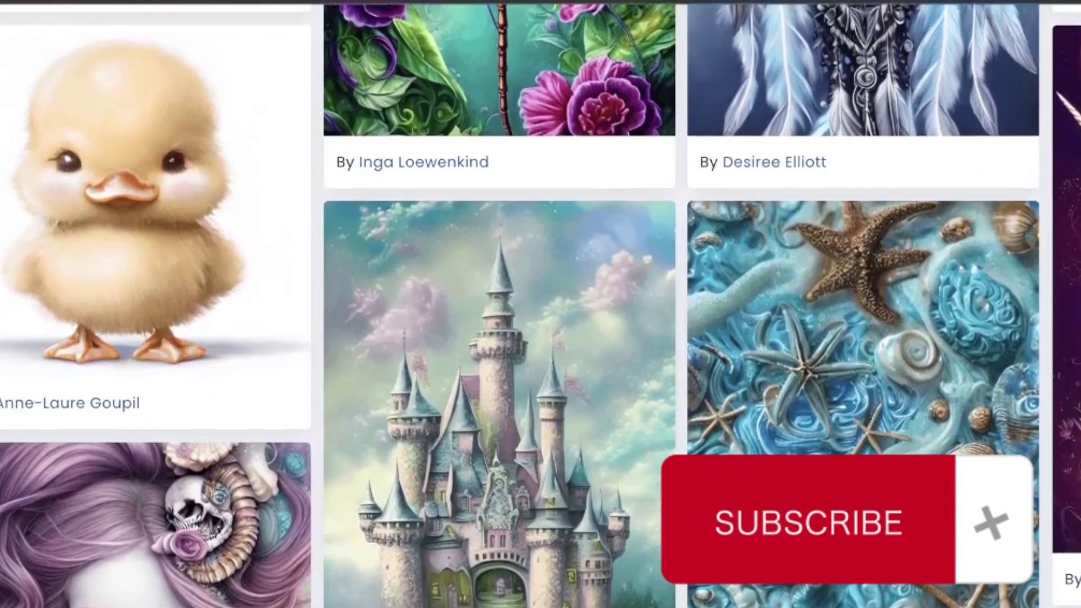
{"action": "scroll", "coordinate": [541, 305], "scroll_direction": "down", "scroll_amount": 8}
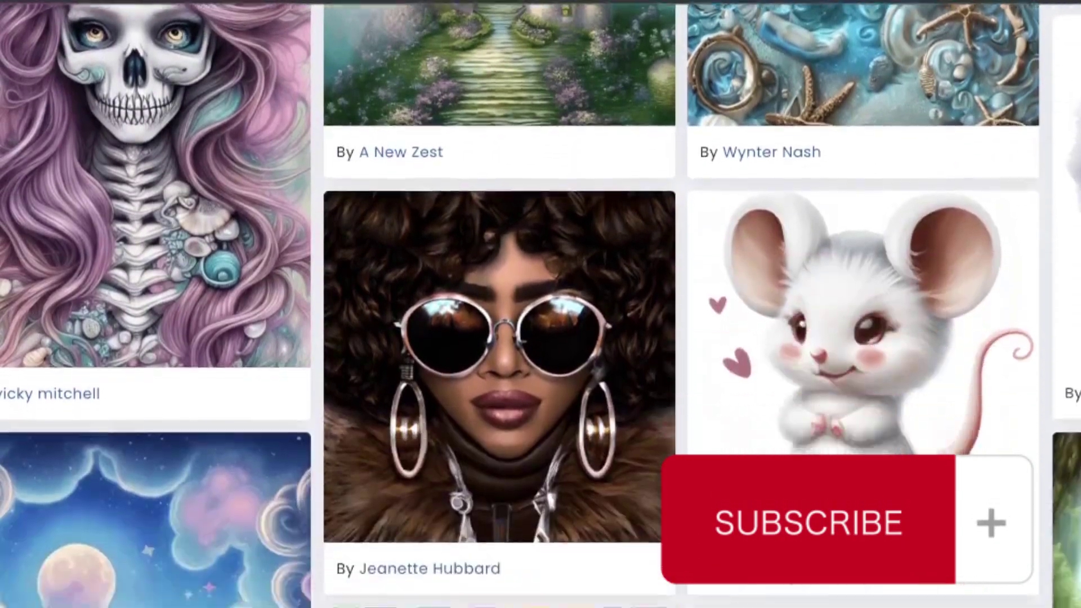
{"action": "scroll", "coordinate": [541, 304], "scroll_direction": "down", "scroll_amount": 1}
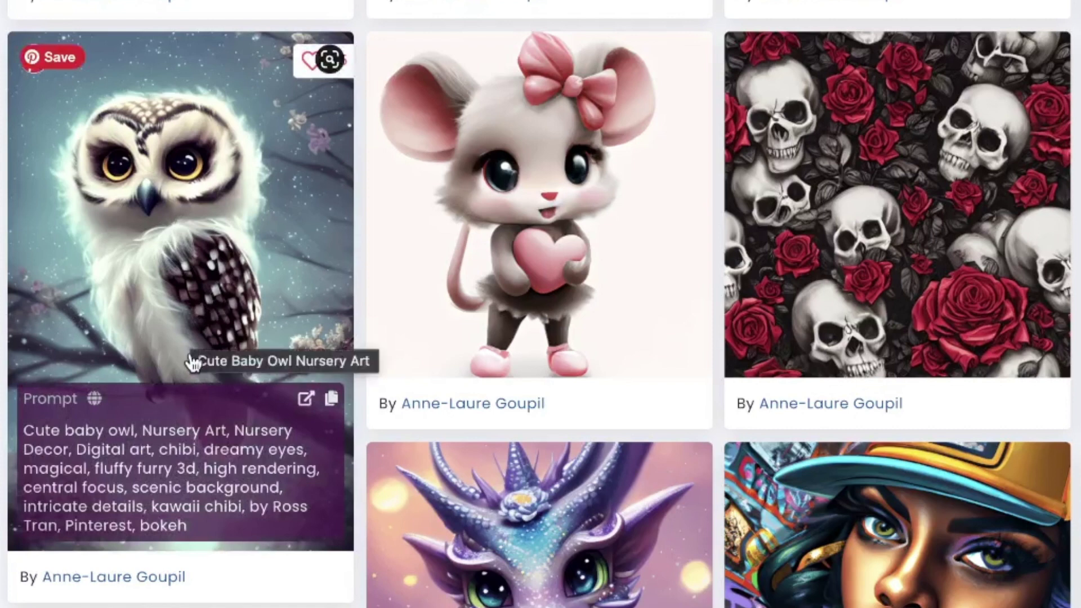
{"action": "left_click", "coordinate": [332, 401]}
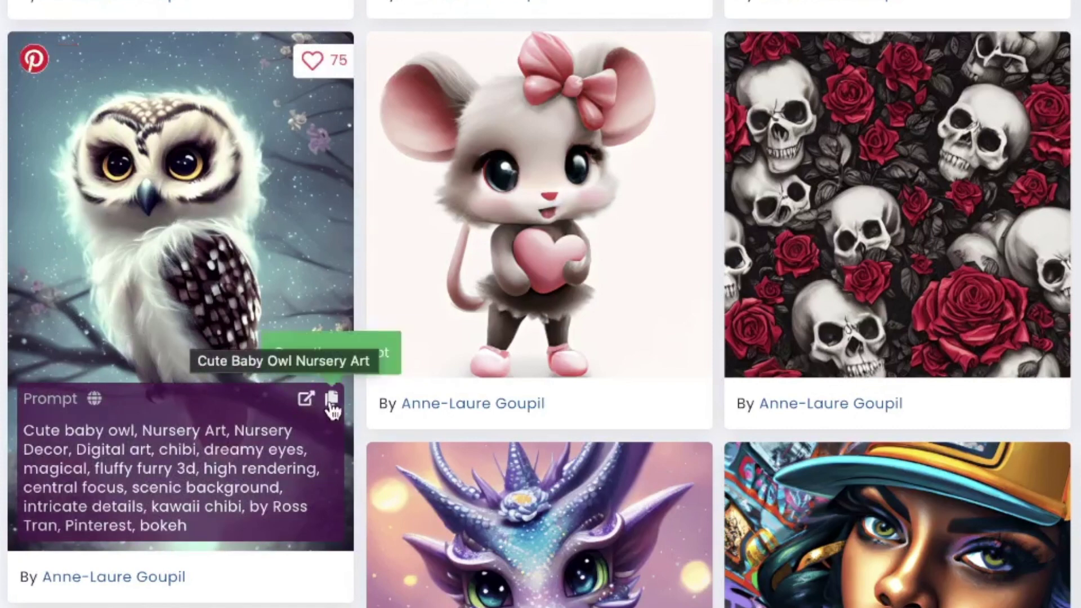